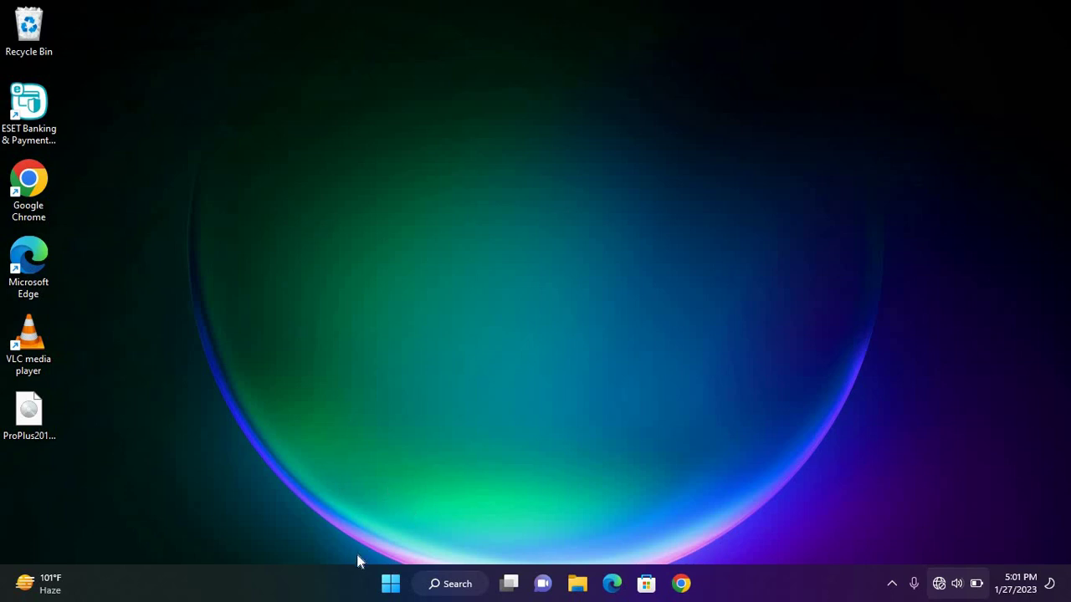
Search Windows for "services" and open the Services app
{"action": "left_click", "coordinate": [391, 585]}
{"action": "type", "text": "ser"}
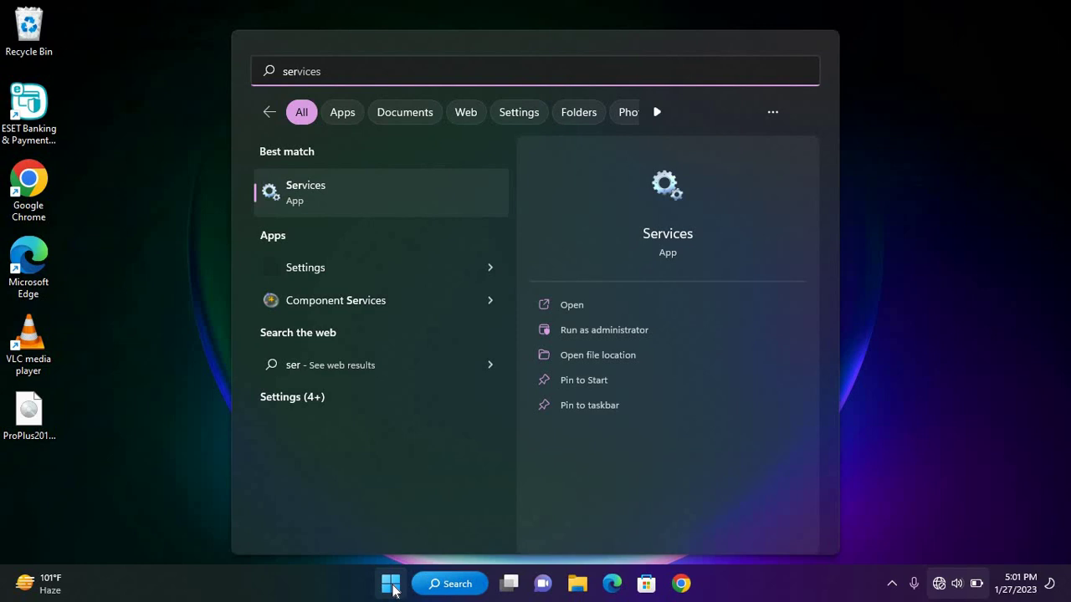
{"action": "type", "text": "vices"}
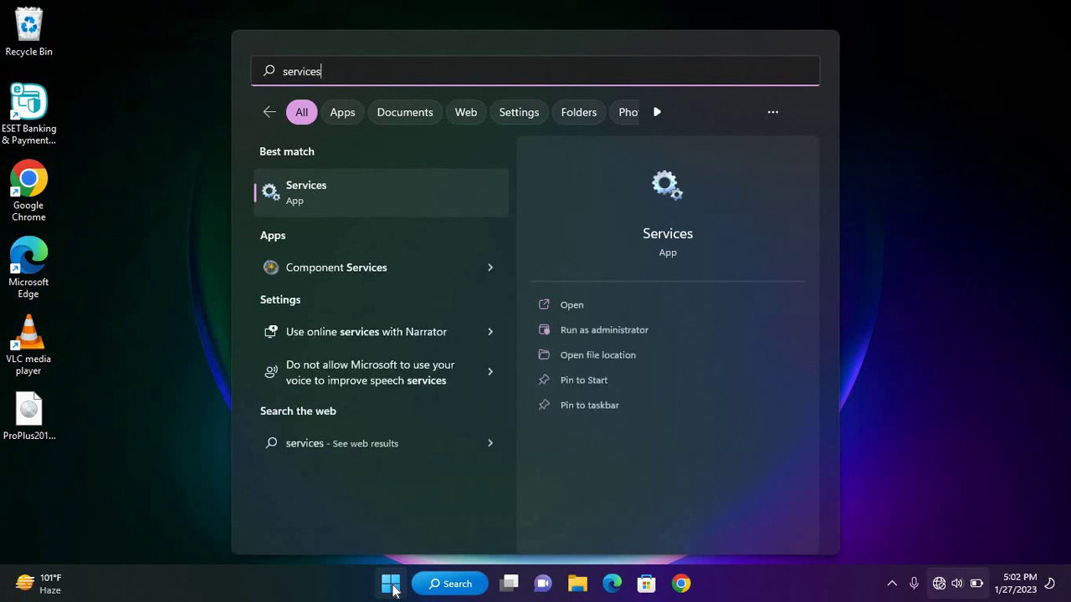
{"action": "left_click", "coordinate": [310, 201]}
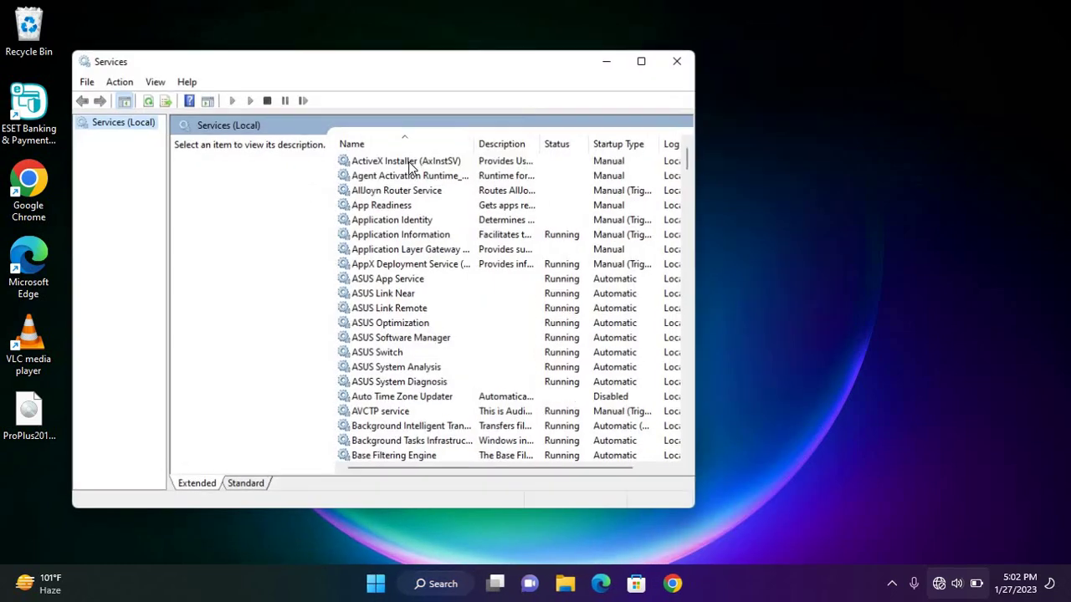
Locate the Windows Update service in the list of local services and open its properties
{"action": "left_click_drag", "start_coordinate": [691, 163], "coordinate": [551, 366]}
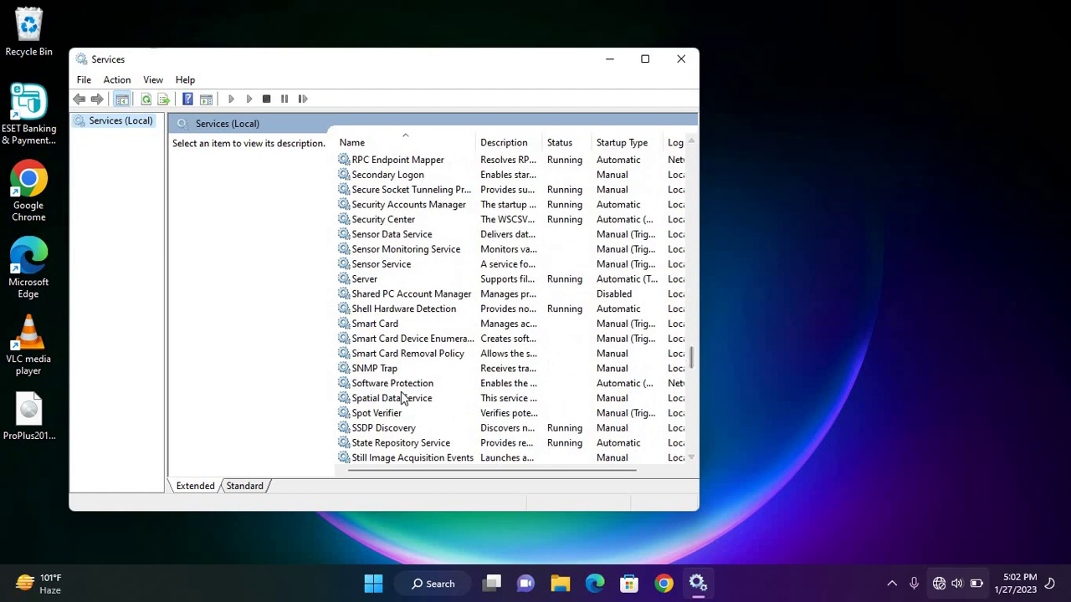
{"action": "left_click", "coordinate": [408, 399]}
{"action": "key", "text": "w"}
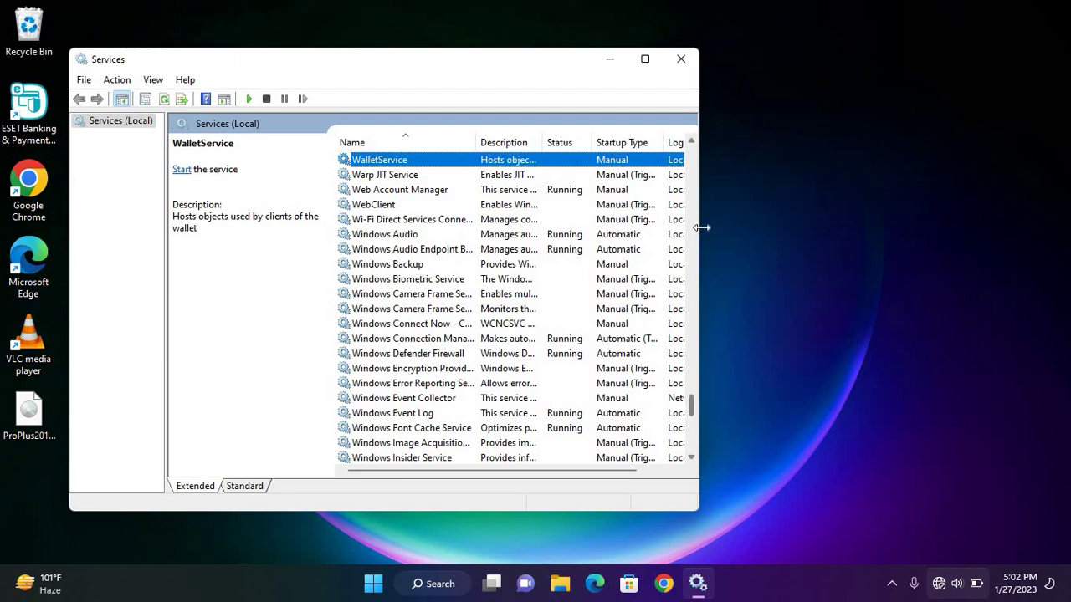
{"action": "left_click_drag", "start_coordinate": [692, 416], "coordinate": [692, 437]}
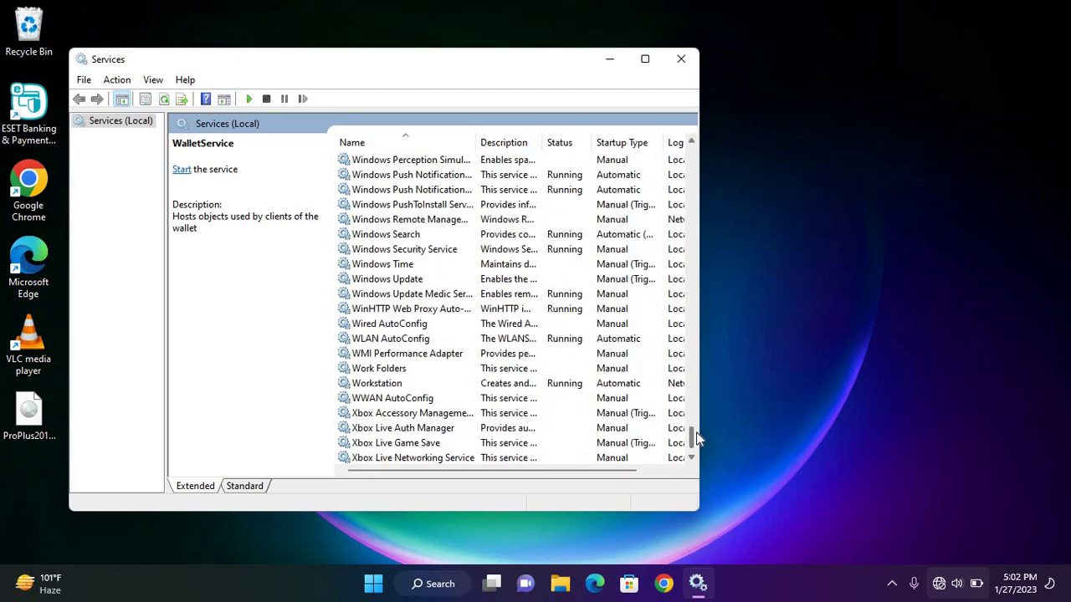
{"action": "left_click", "coordinate": [396, 292]}
{"action": "left_click", "coordinate": [411, 281]}
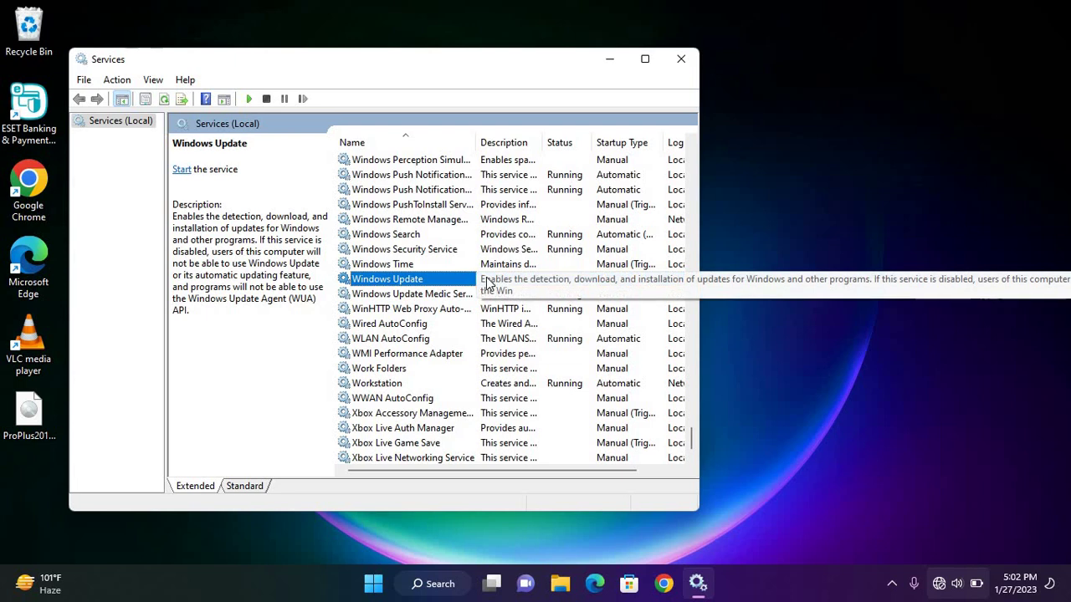
{"action": "right_click", "coordinate": [388, 281]}
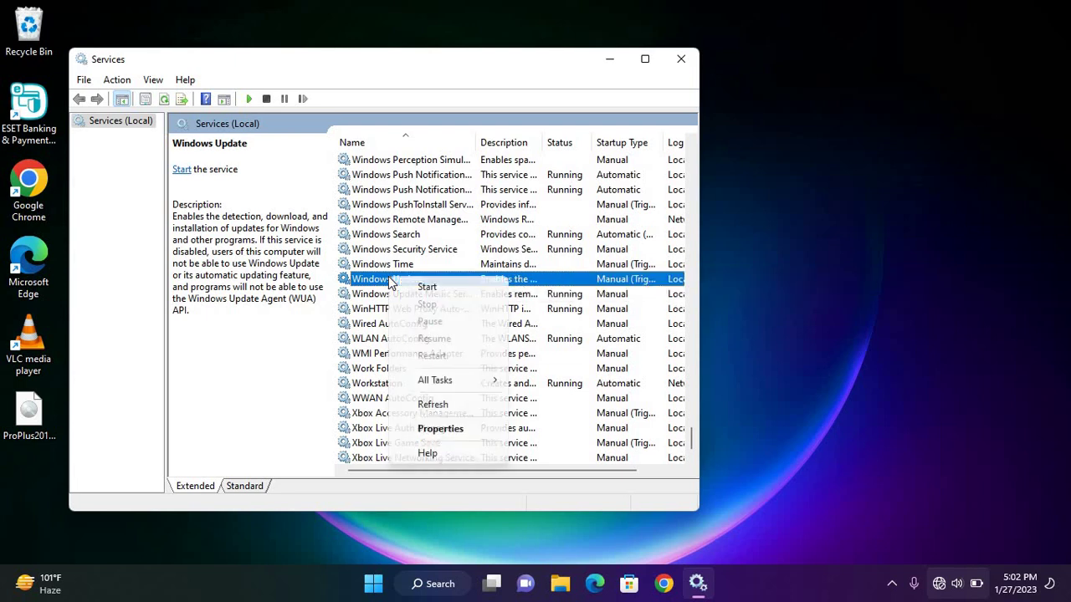
{"action": "left_click", "coordinate": [442, 430]}
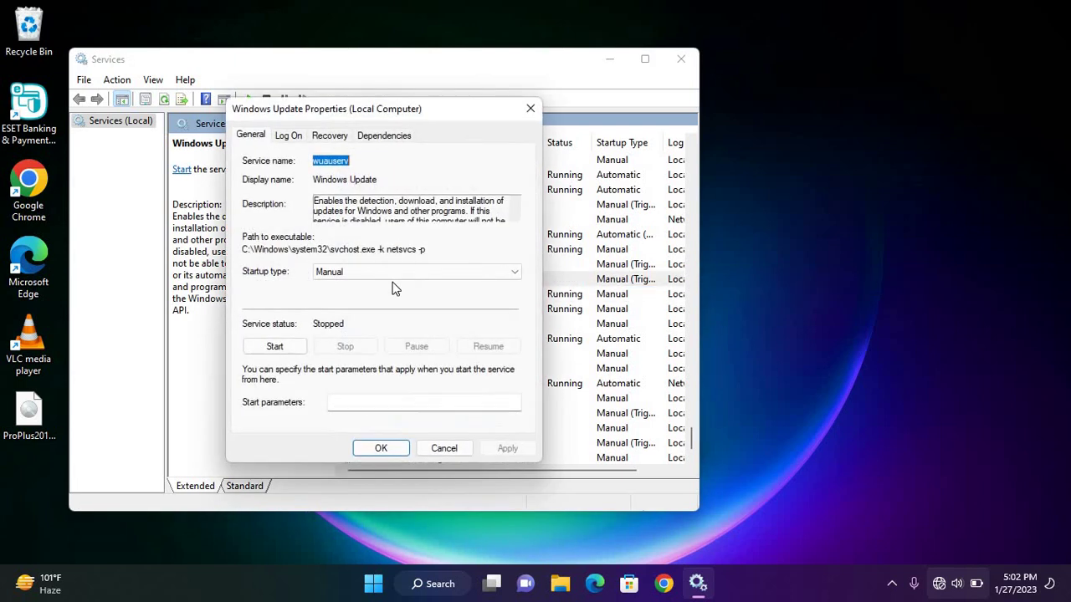
Examine the startup type options offered for the Windows Update service without choosing one
{"action": "left_click", "coordinate": [335, 271]}
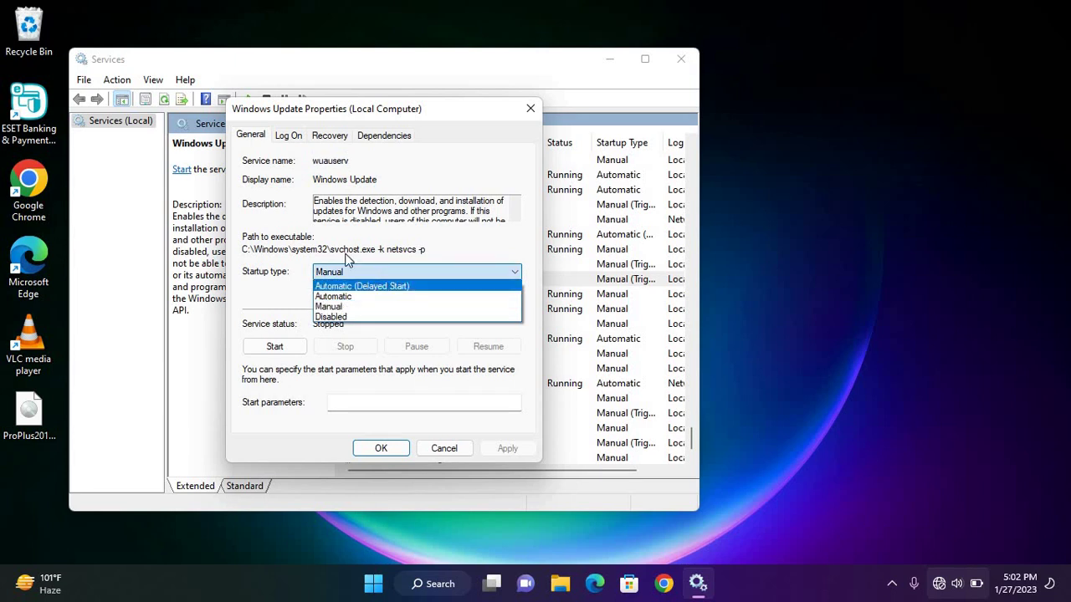
{"action": "left_click", "coordinate": [295, 289]}
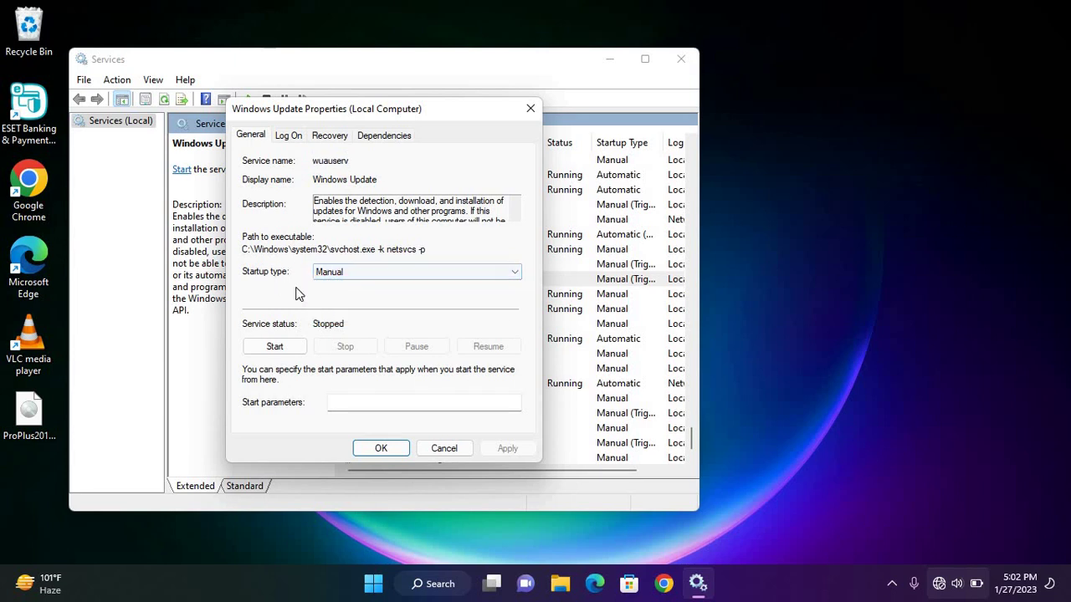
{"action": "left_click", "coordinate": [408, 273]}
{"action": "left_click", "coordinate": [248, 297]}
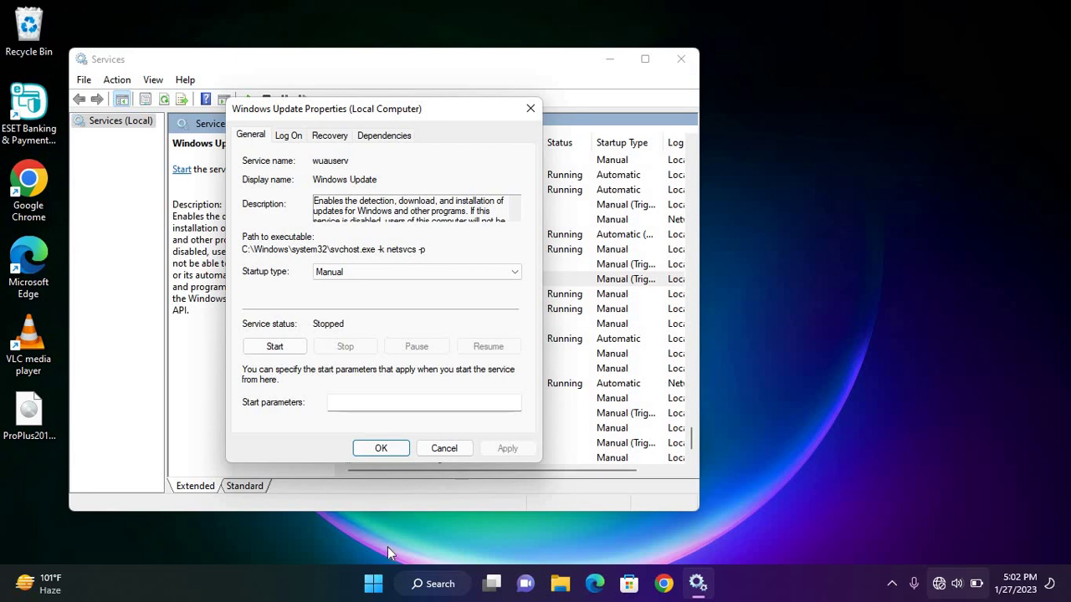
Switch to the Settings app and examine the pause durations offered on the Windows Update page
{"action": "left_click", "coordinate": [374, 586]}
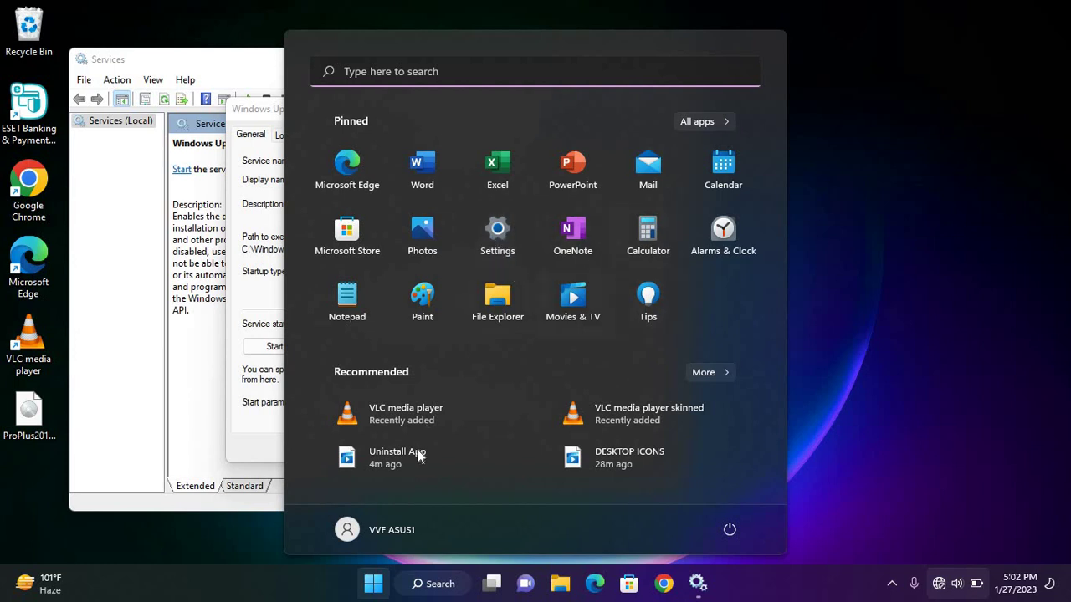
{"action": "left_click", "coordinate": [495, 238]}
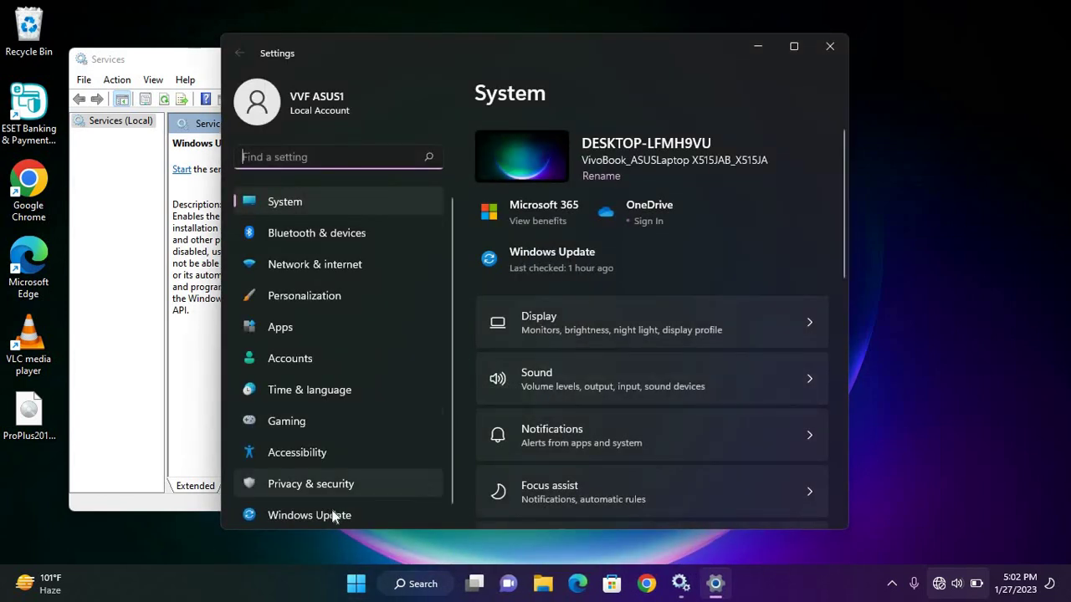
{"action": "left_click", "coordinate": [323, 514]}
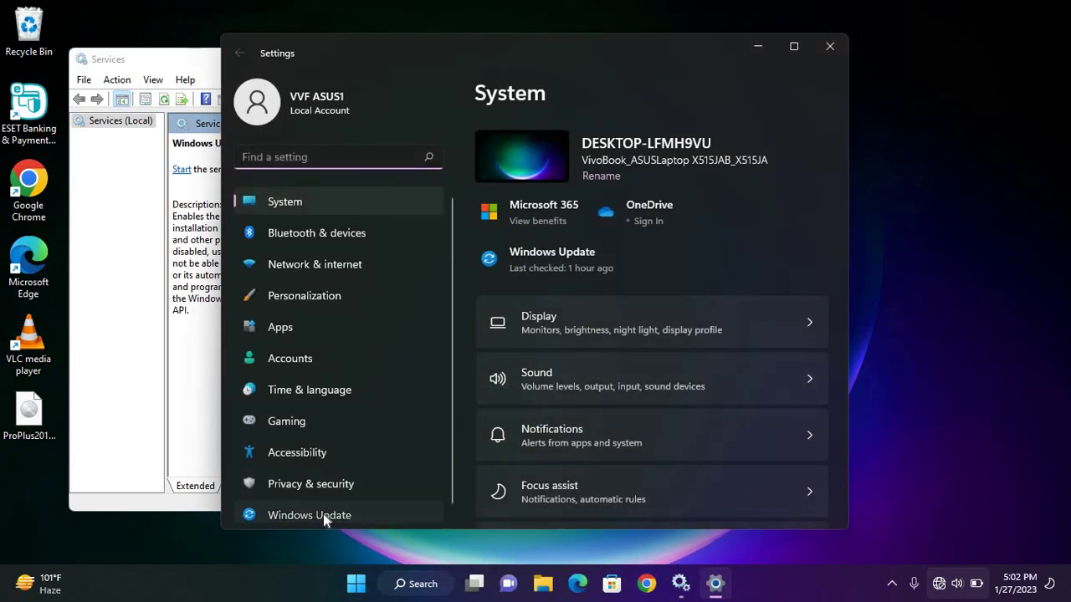
{"action": "scroll", "coordinate": [444, 506], "scroll_direction": "down", "scroll_amount": 1}
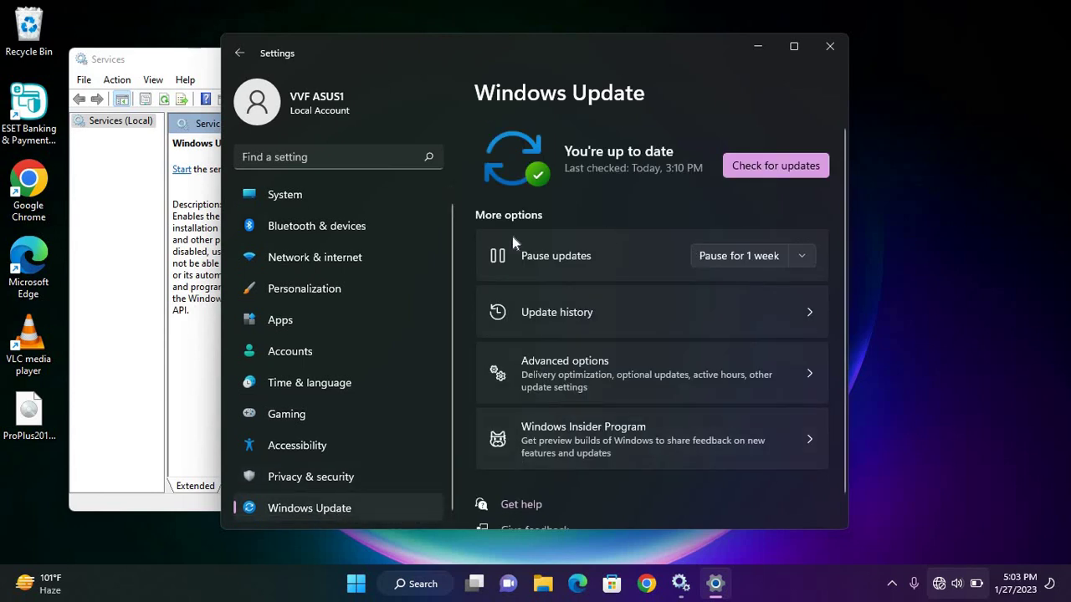
{"action": "left_click", "coordinate": [805, 256]}
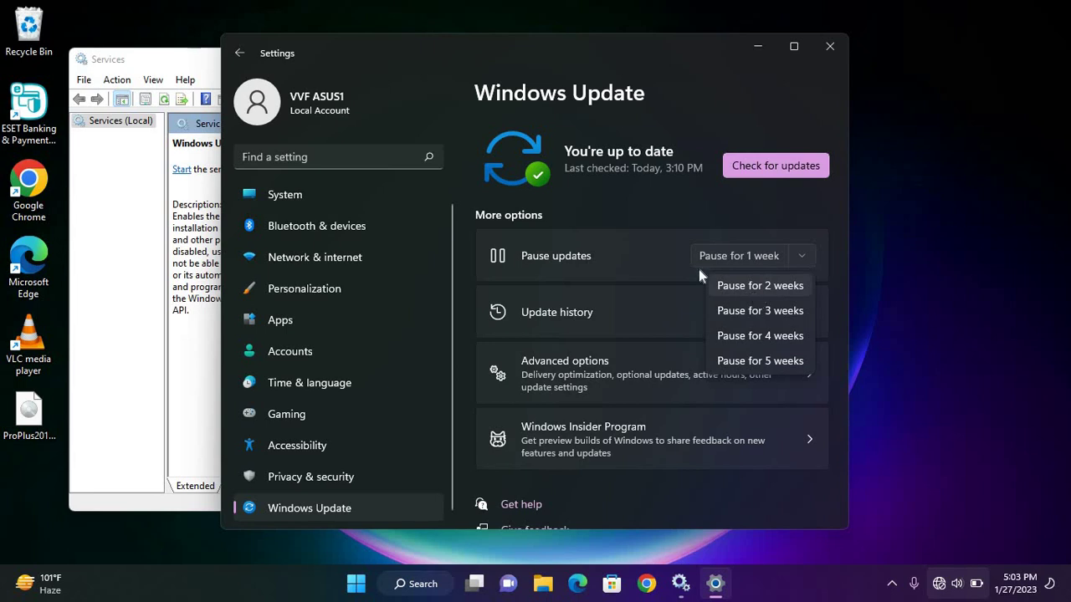
Switch back to Services and set the Windows Update service's startup type to Disabled, applying the change and closing its properties
{"action": "left_click", "coordinate": [130, 306]}
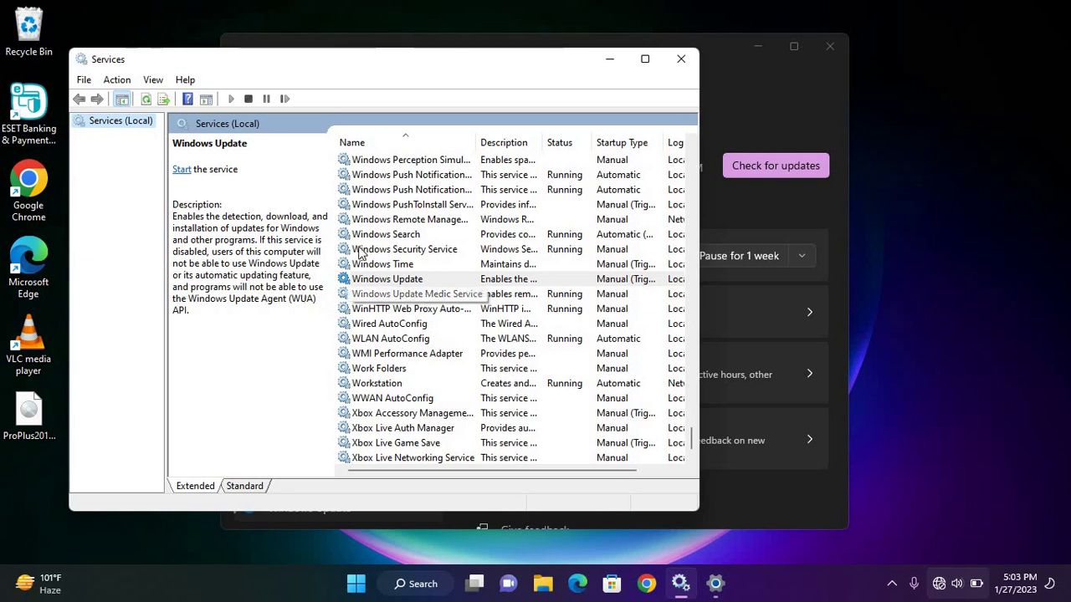
{"action": "left_click", "coordinate": [399, 283]}
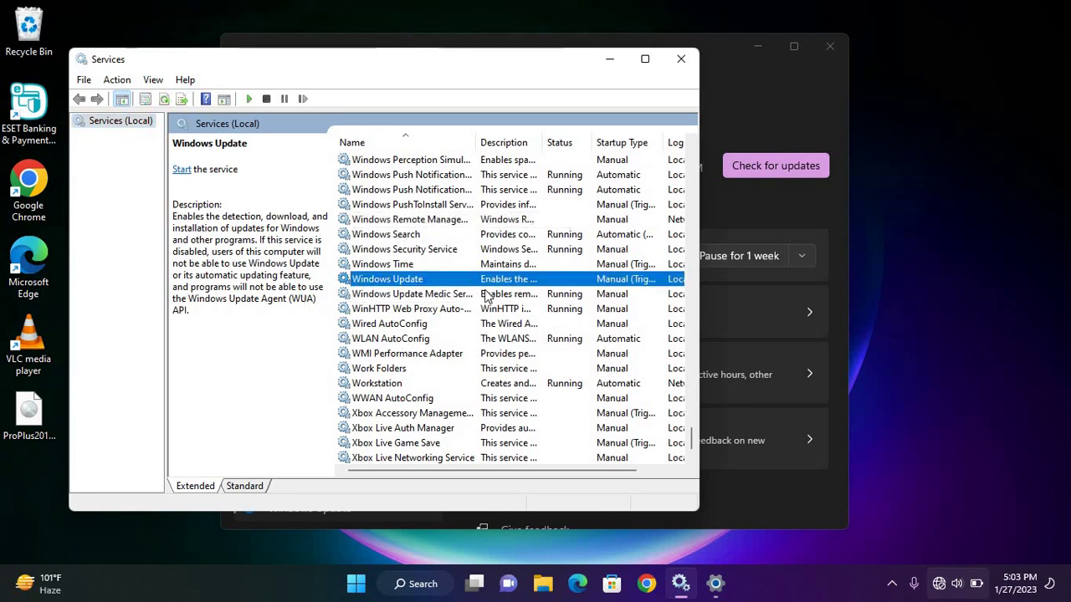
{"action": "double_click", "coordinate": [409, 284]}
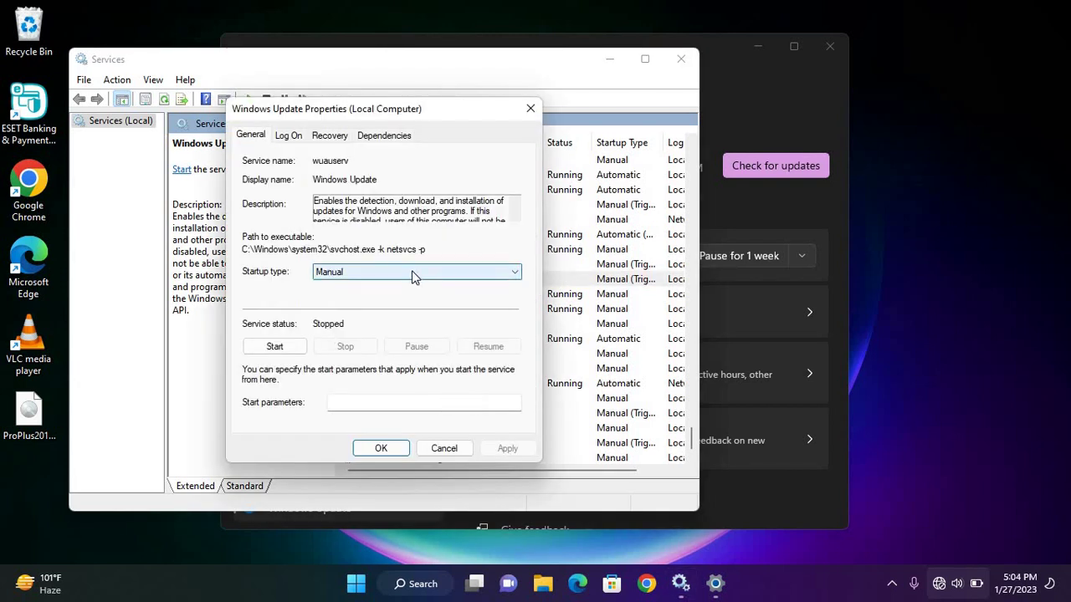
{"action": "left_click", "coordinate": [397, 274]}
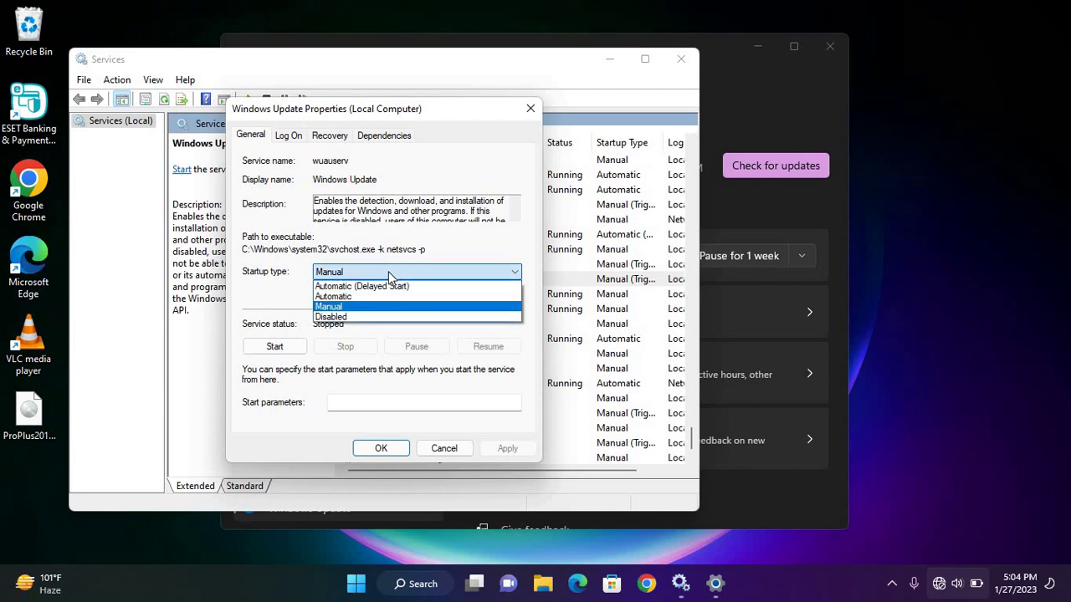
{"action": "left_click", "coordinate": [359, 316]}
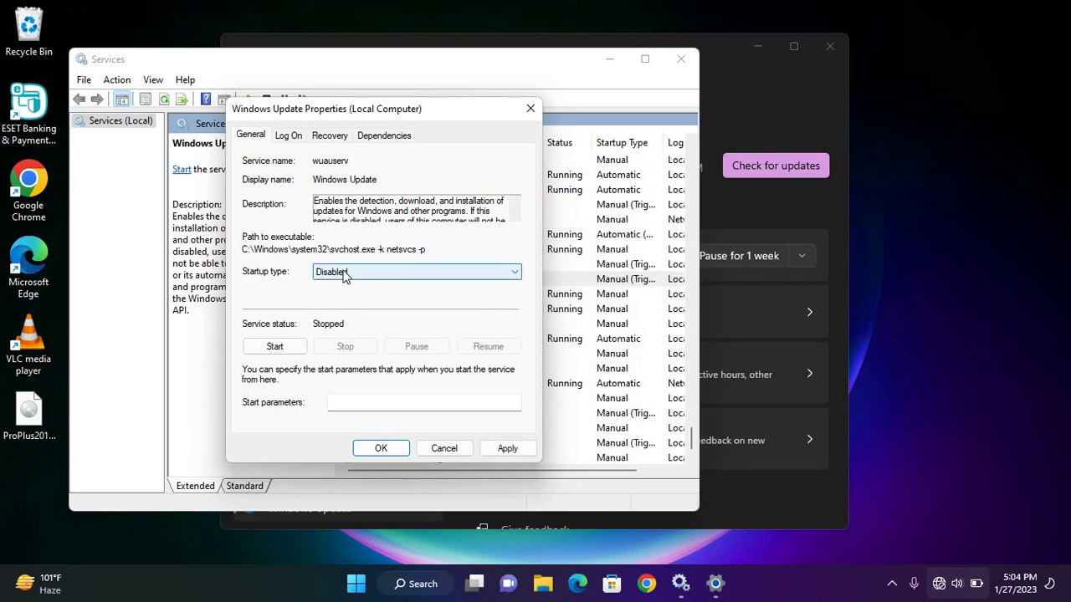
{"action": "left_click", "coordinate": [273, 347]}
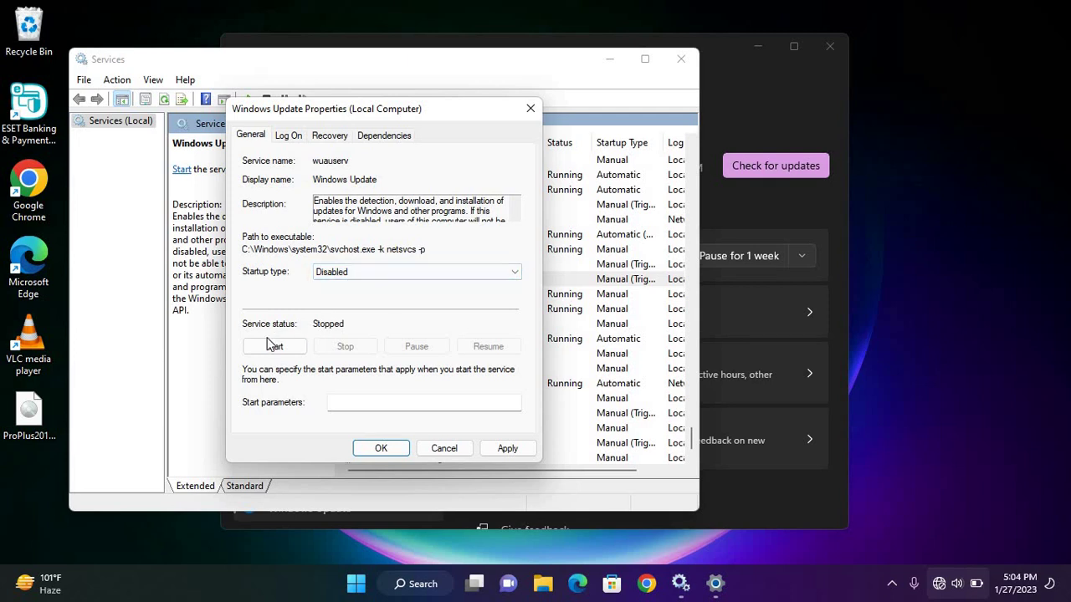
{"action": "left_click", "coordinate": [507, 448]}
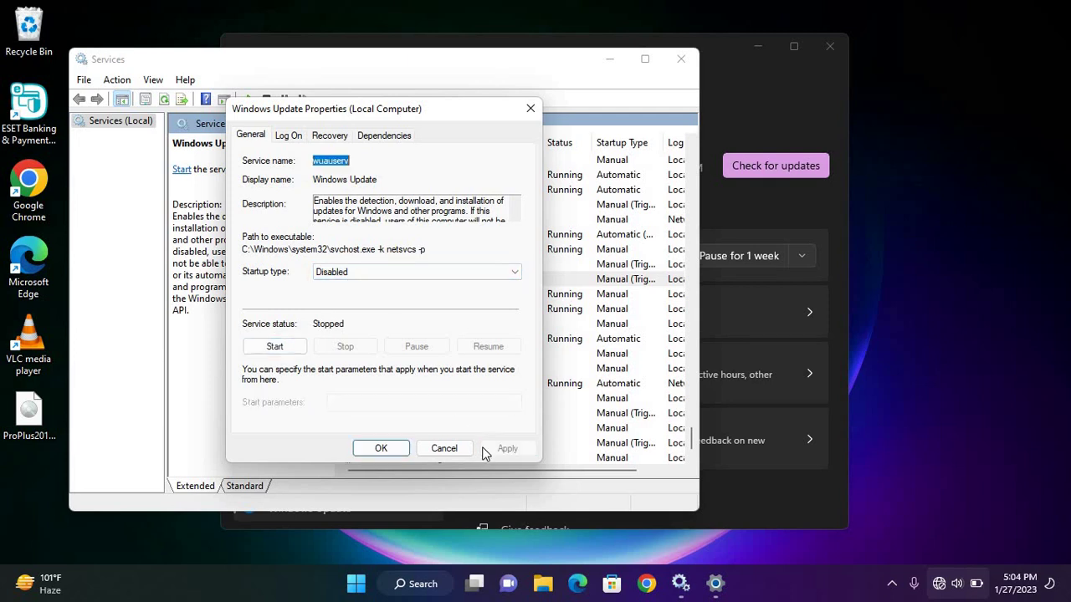
{"action": "left_click", "coordinate": [376, 448]}
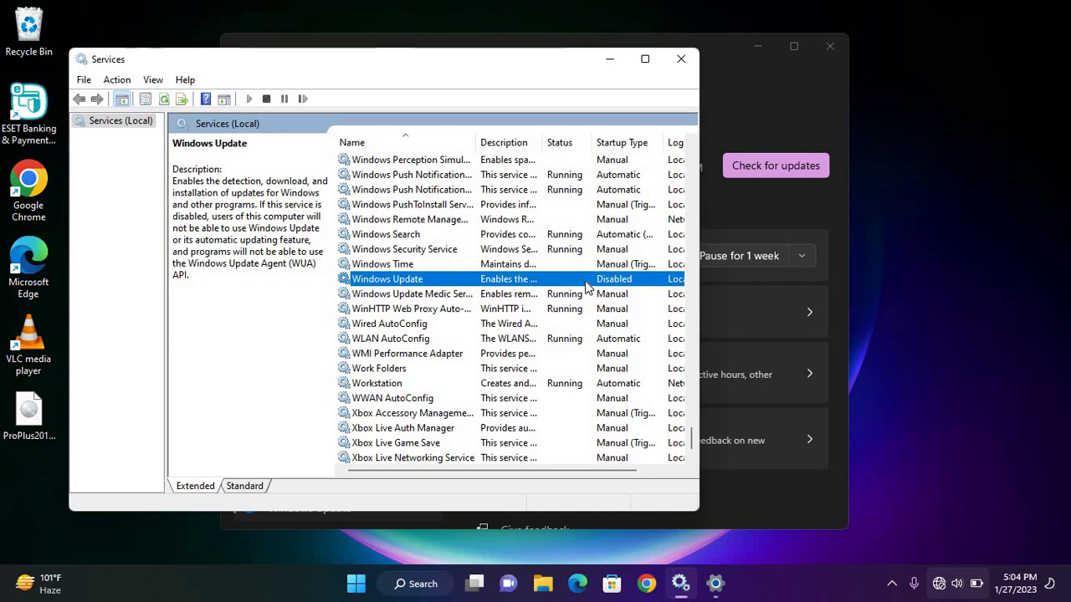
Reopen the Windows Update service's properties, choose Disabled as the startup type again, and apply it
{"action": "right_click", "coordinate": [481, 283]}
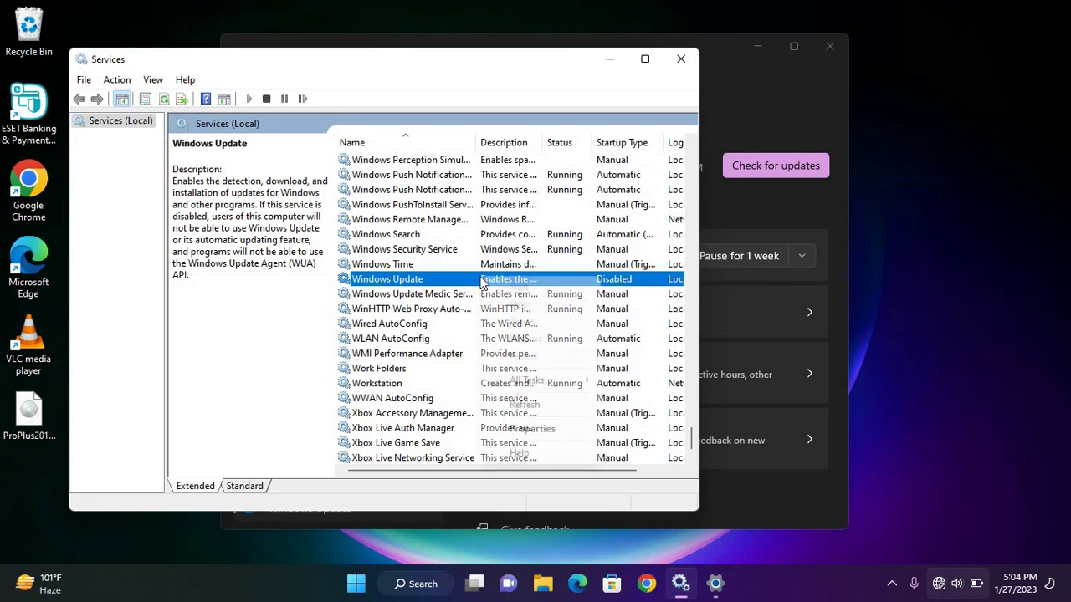
{"action": "left_click", "coordinate": [531, 427]}
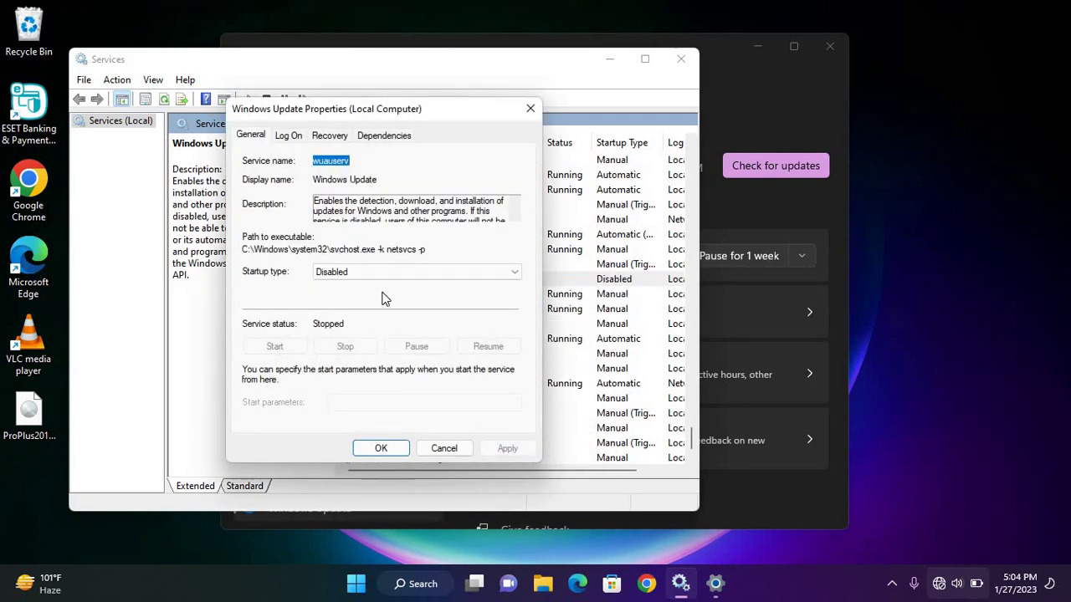
{"action": "left_click", "coordinate": [359, 272]}
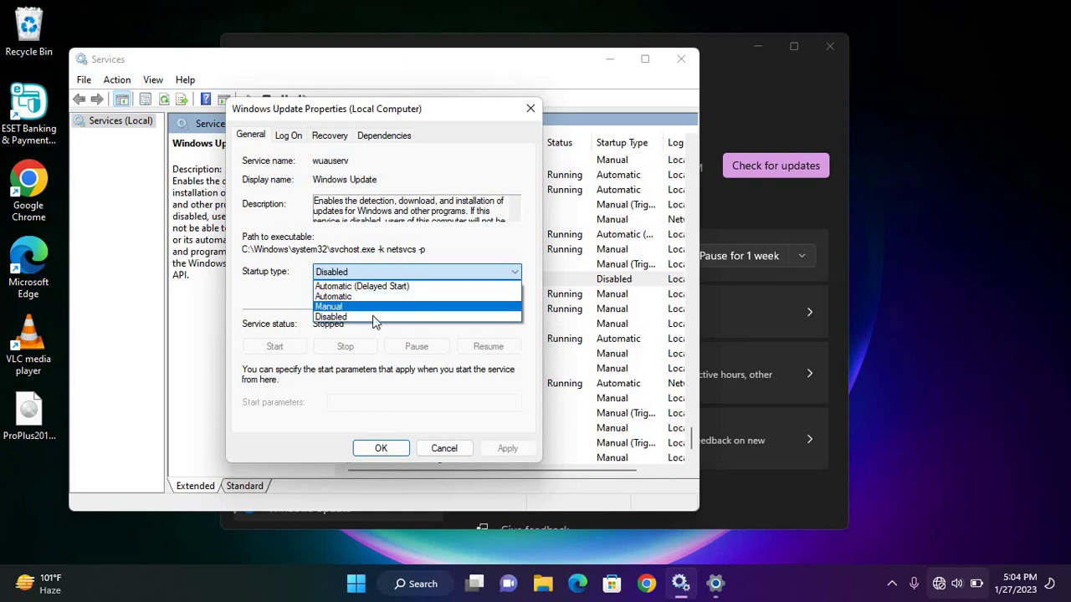
{"action": "left_click", "coordinate": [373, 318]}
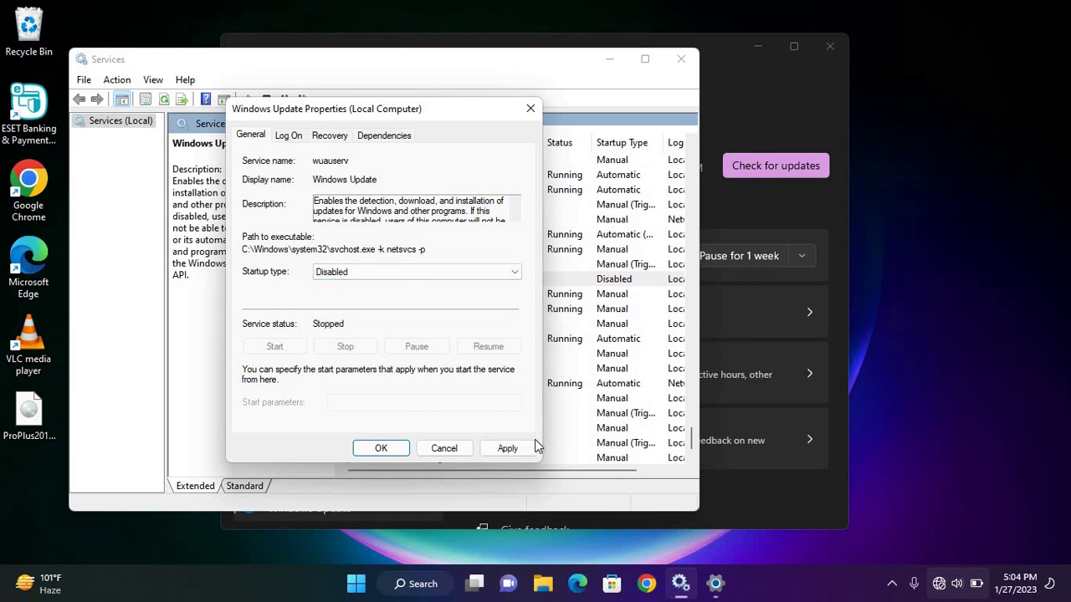
{"action": "left_click", "coordinate": [509, 448]}
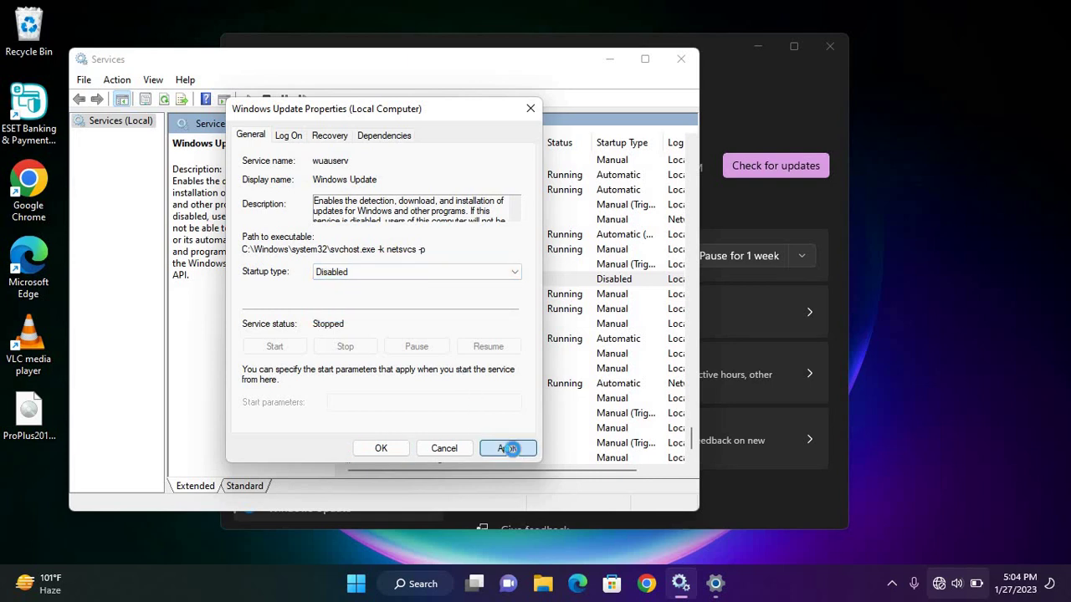
{"action": "left_click", "coordinate": [381, 448]}
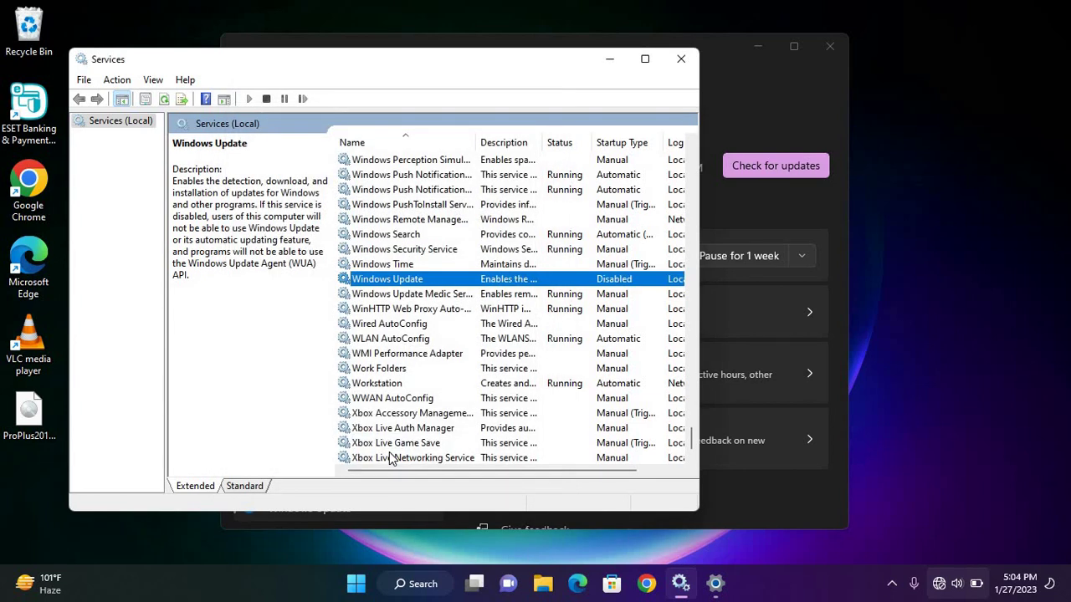